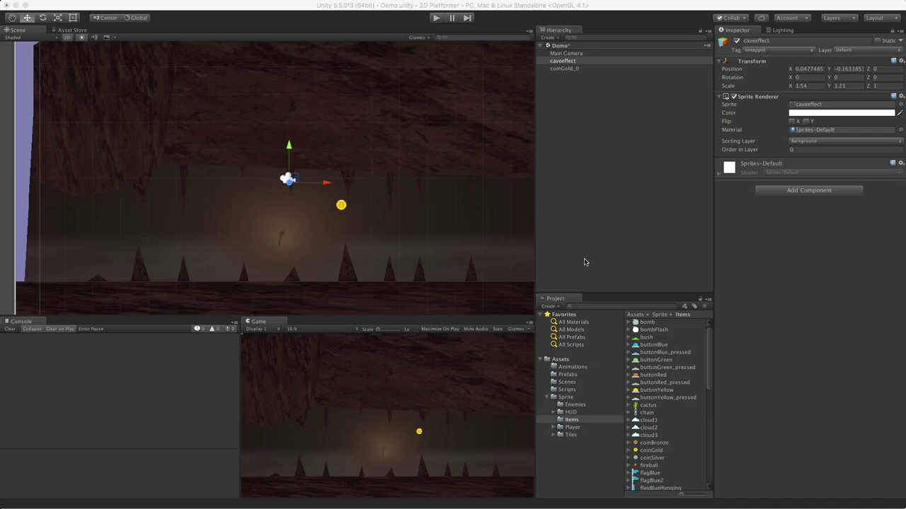
# Add an Edge Collider 2D from the Physics 2D components to the caveeffect sprite.
pyautogui.click(808, 191)
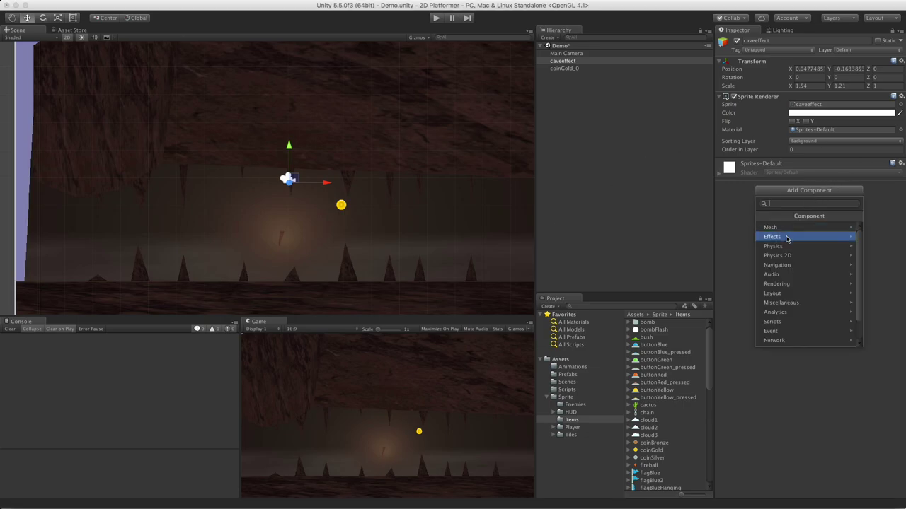
pyautogui.click(794, 255)
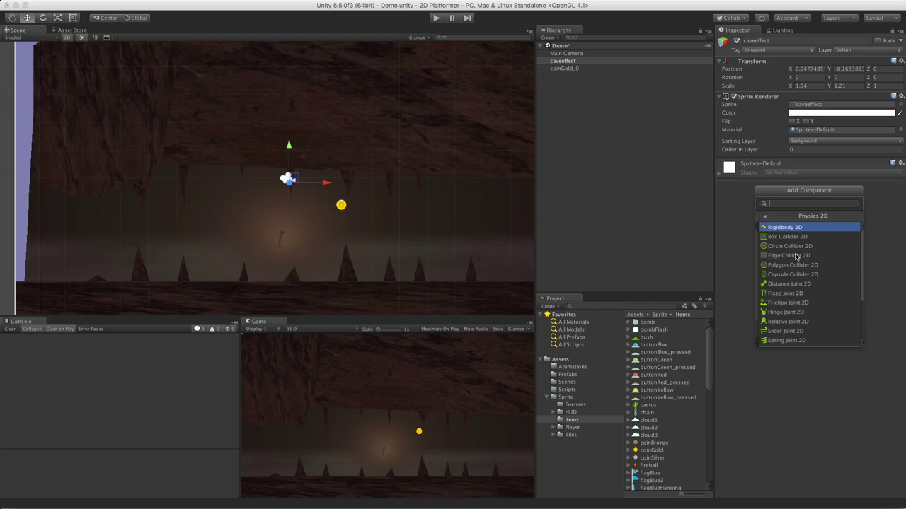
pyautogui.click(796, 258)
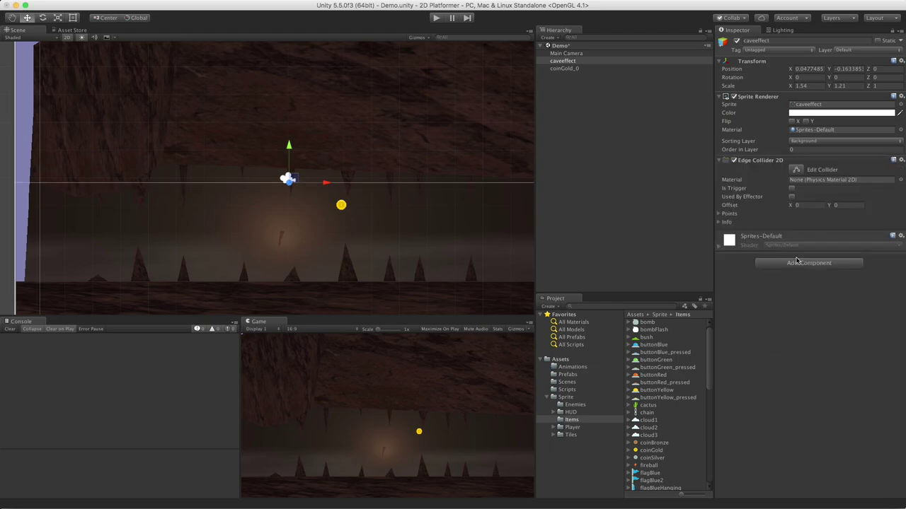
pyautogui.scroll(-5, 359, 160)
pyautogui.scroll(6, 263, 121)
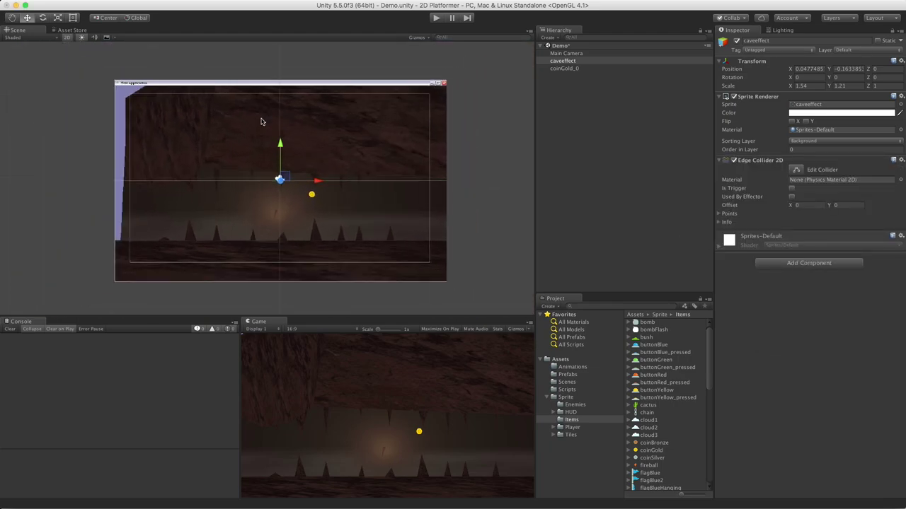
pyautogui.scroll(-2, 282, 217)
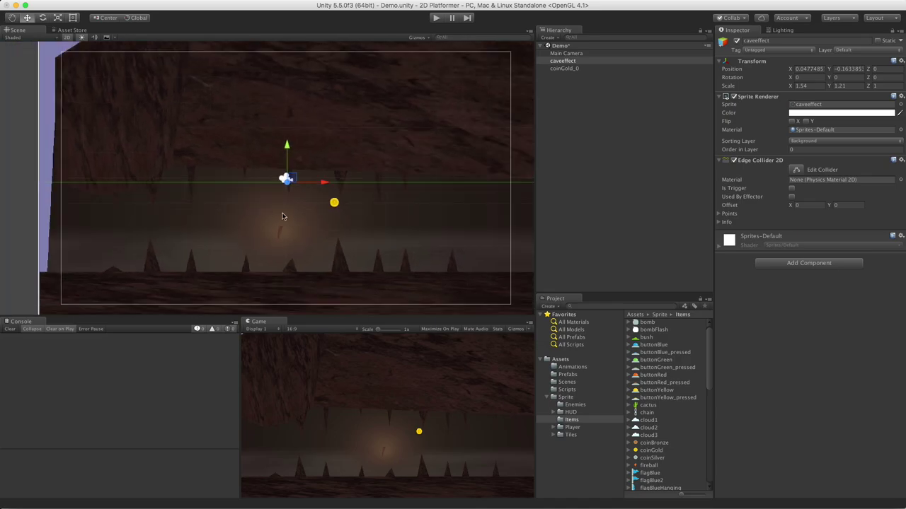
pyautogui.click(576, 69)
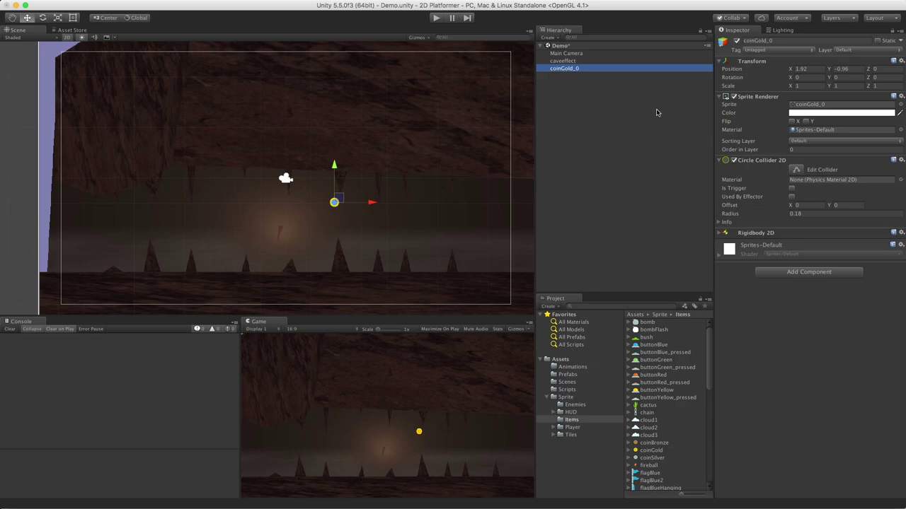
pyautogui.click(583, 60)
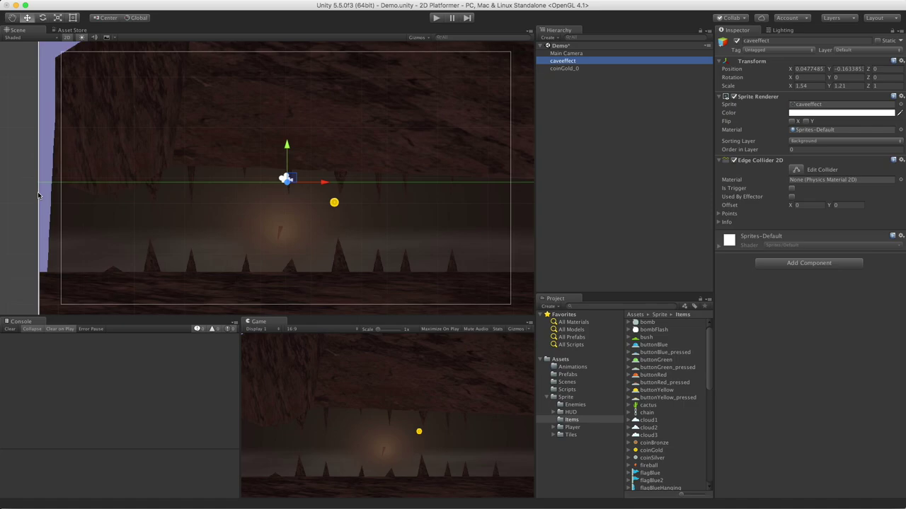
pyautogui.click(734, 96)
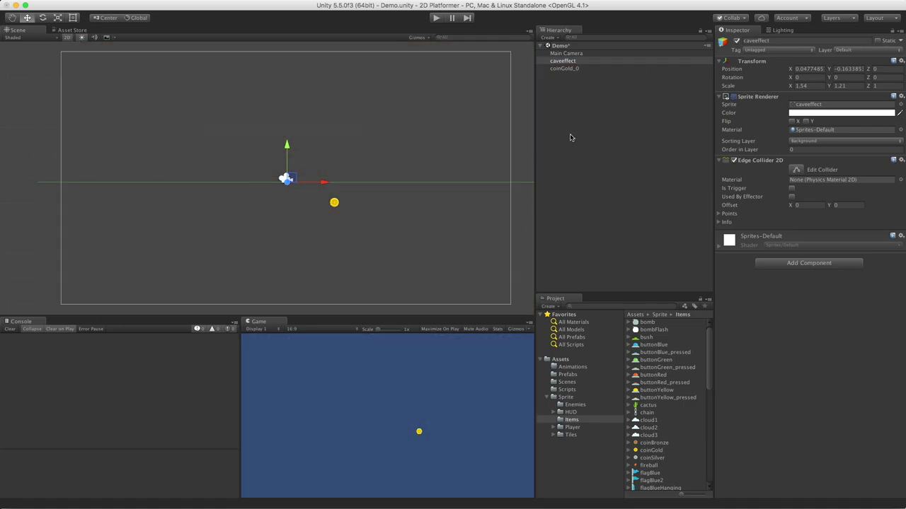
pyautogui.click(734, 96)
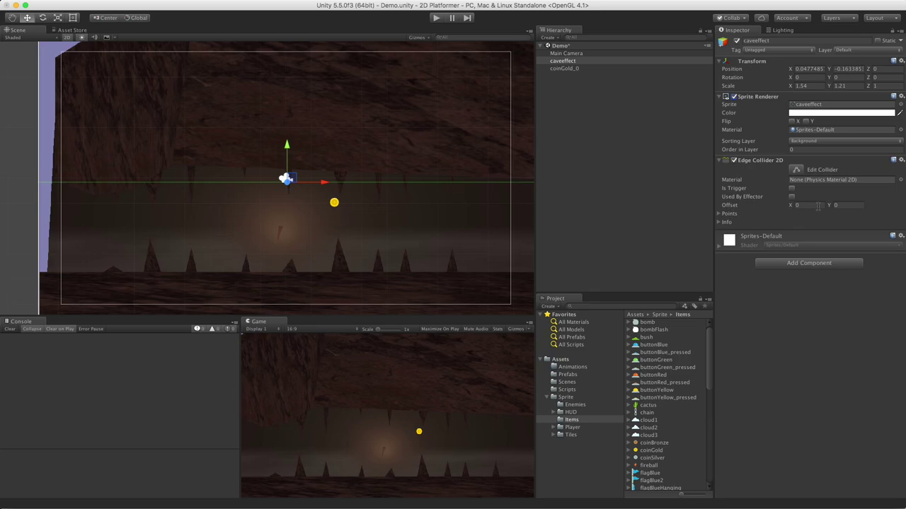
# Drag the Edge Collider 2D offset Y to -2.95 and expand its Info section.
pyautogui.moveTo(832, 206); pyautogui.dragTo(791, 225)
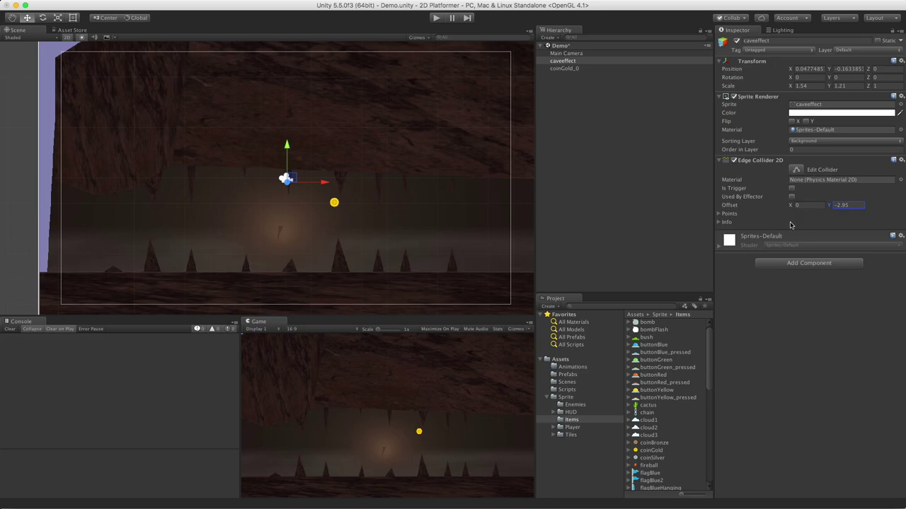
pyautogui.click(721, 222)
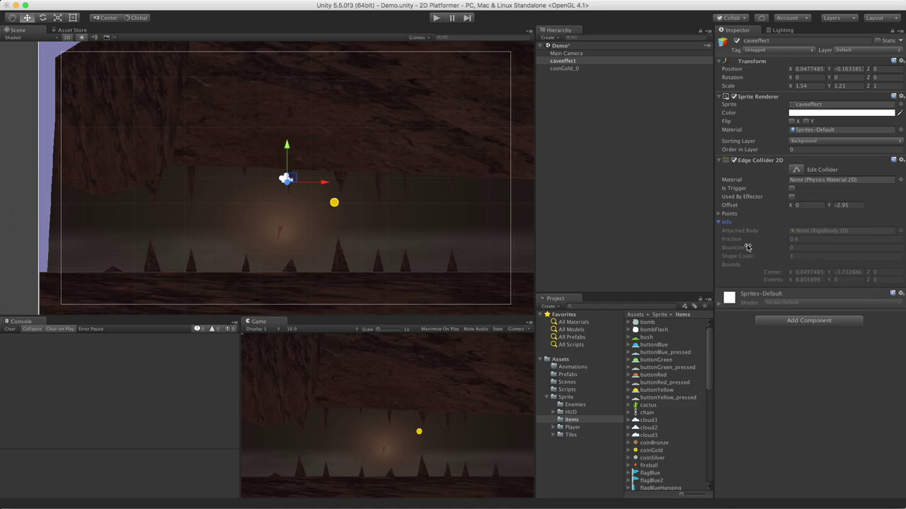
# Expand the collider's Points list and switch on Edit Collider mode.
pyautogui.click(719, 213)
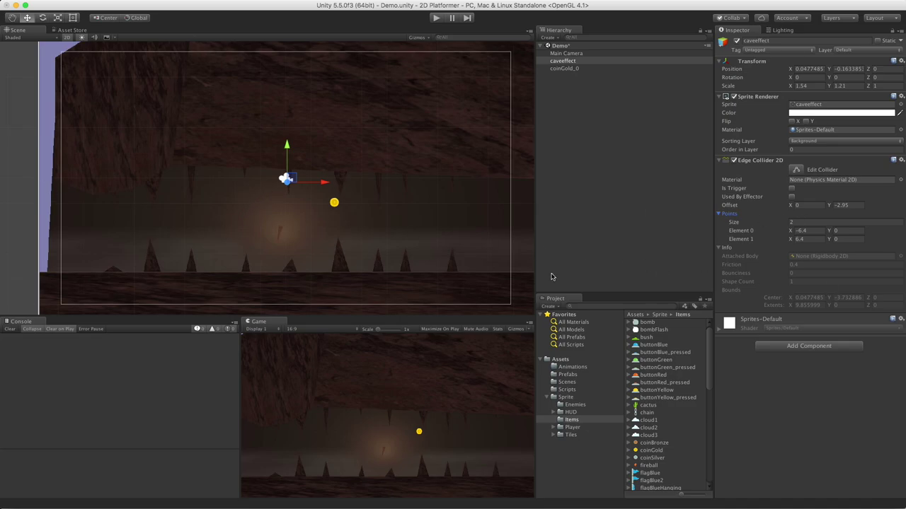
pyautogui.click(797, 169)
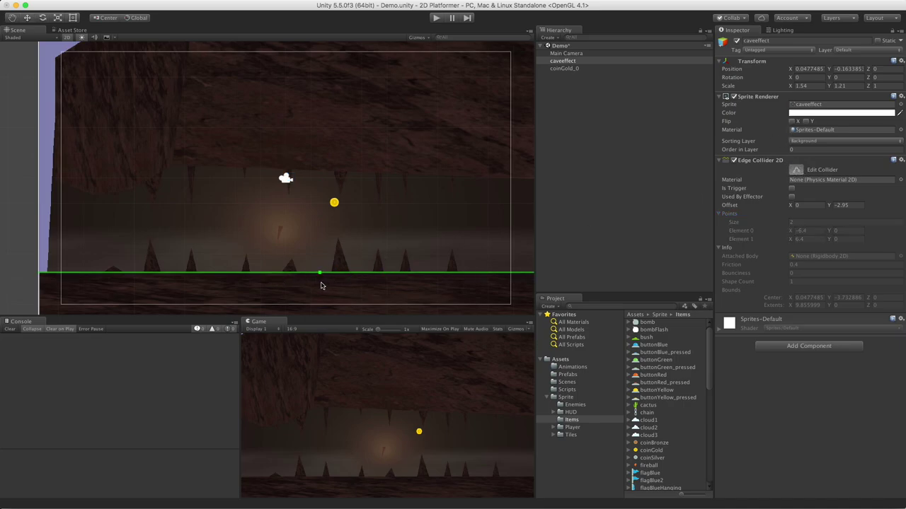
# Add a middle vertex on the collider line, raise it, and pin another to the floor.
pyautogui.click(349, 273)
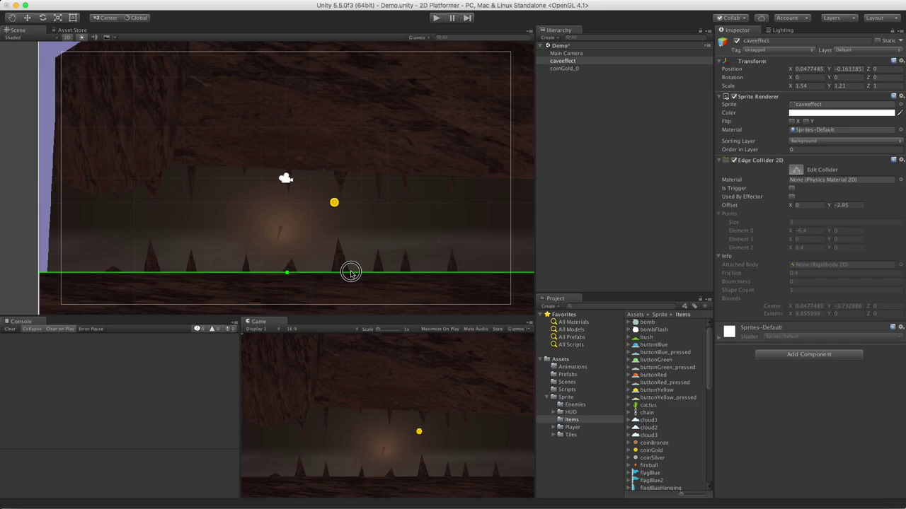
pyautogui.moveTo(350, 273)
pyautogui.mouseDown()
pyautogui.moveTo(337, 239)
pyautogui.moveTo(363, 250)
pyautogui.moveTo(349, 272)
pyautogui.mouseUp()
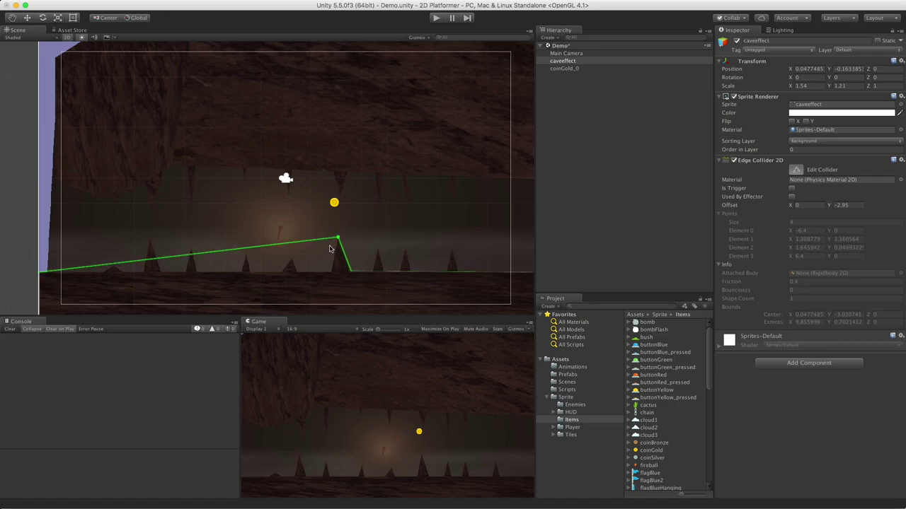
pyautogui.moveTo(310, 249); pyautogui.dragTo(331, 271)
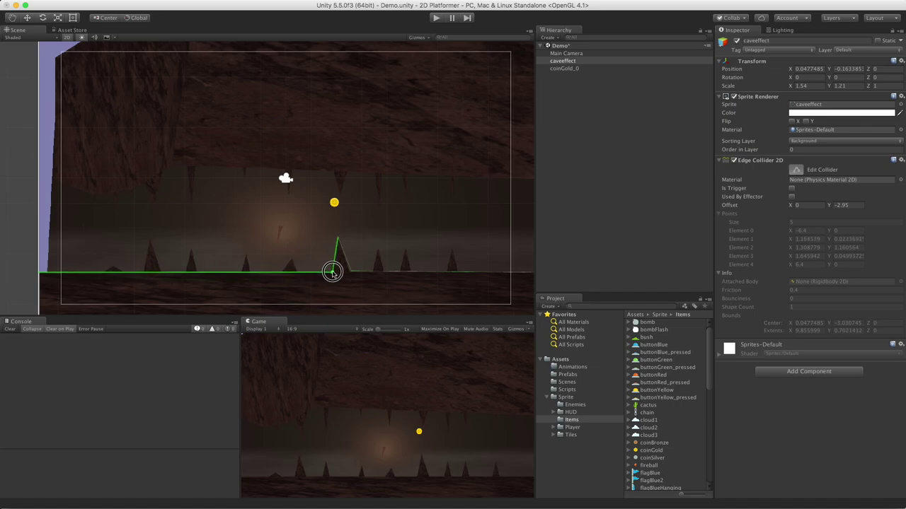
# Add more vertices along the left cave floor, pulling two up into slopes.
pyautogui.click(292, 270)
pyautogui.moveTo(292, 270); pyautogui.dragTo(303, 261)
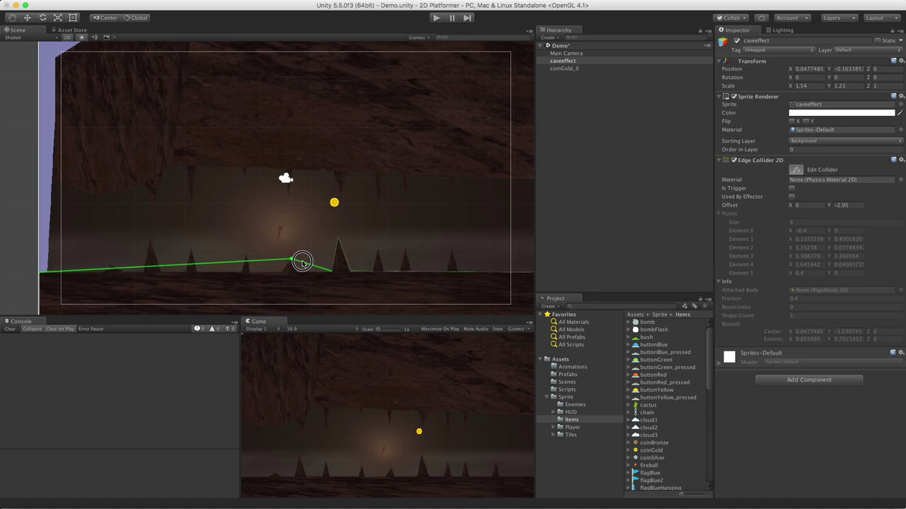
pyautogui.click(298, 271)
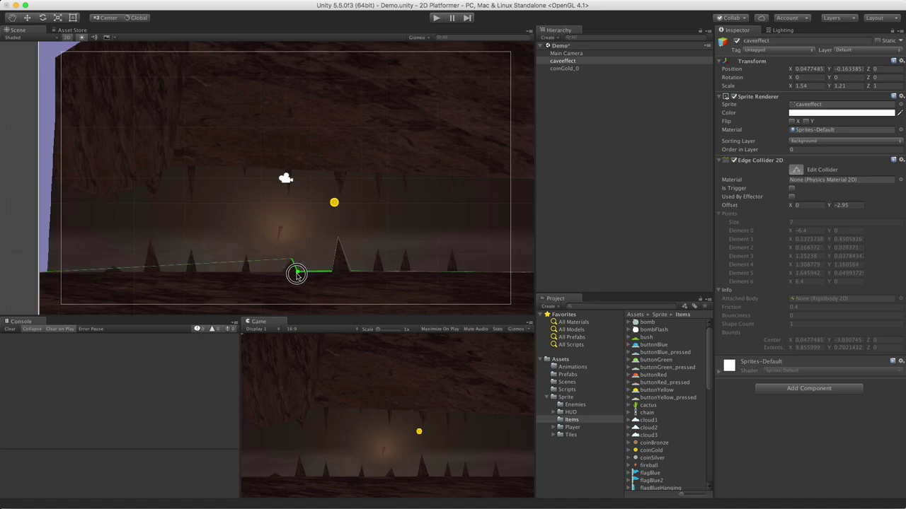
pyautogui.click(281, 272)
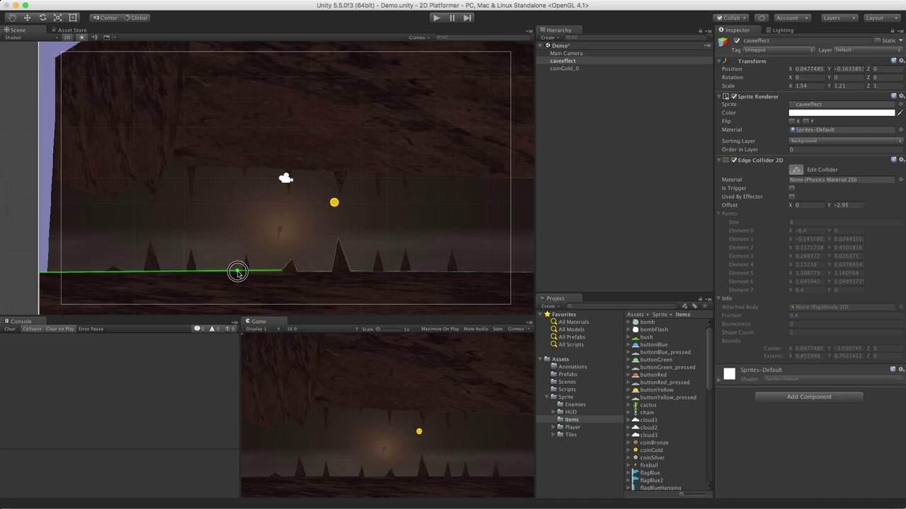
pyautogui.moveTo(238, 271)
pyautogui.mouseDown()
pyautogui.moveTo(245, 255)
pyautogui.moveTo(254, 265)
pyautogui.moveTo(233, 261)
pyautogui.moveTo(240, 270)
pyautogui.mouseUp()
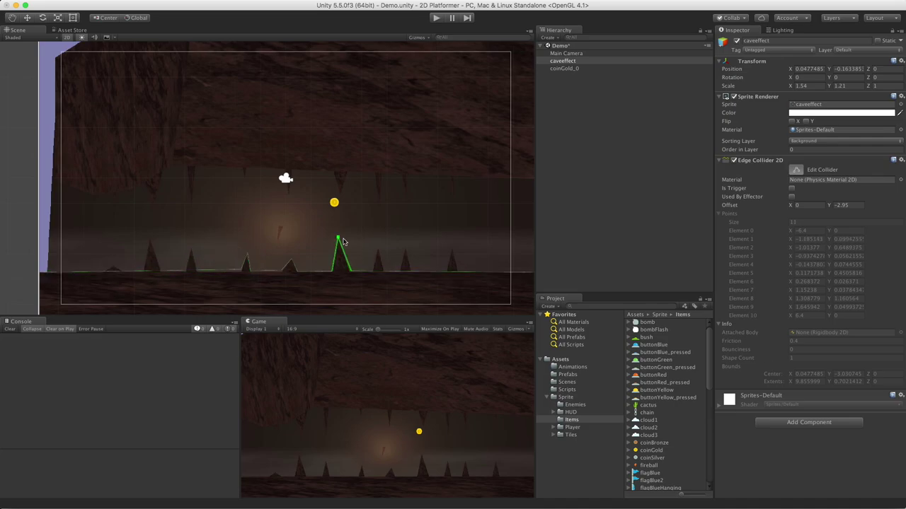
# Drag the collider's floor vertices up into peaks fitting the spikes, including the tall one.
pyautogui.scroll(-1, 319, 269)
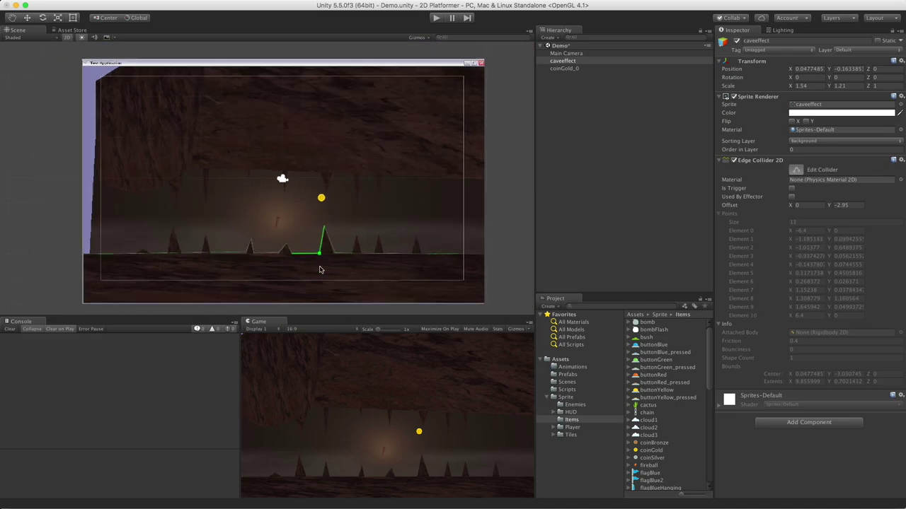
pyautogui.scroll(3, 319, 269)
pyautogui.scroll(2, 319, 269)
pyautogui.moveTo(319, 266); pyautogui.dragTo(323, 115, button='middle')
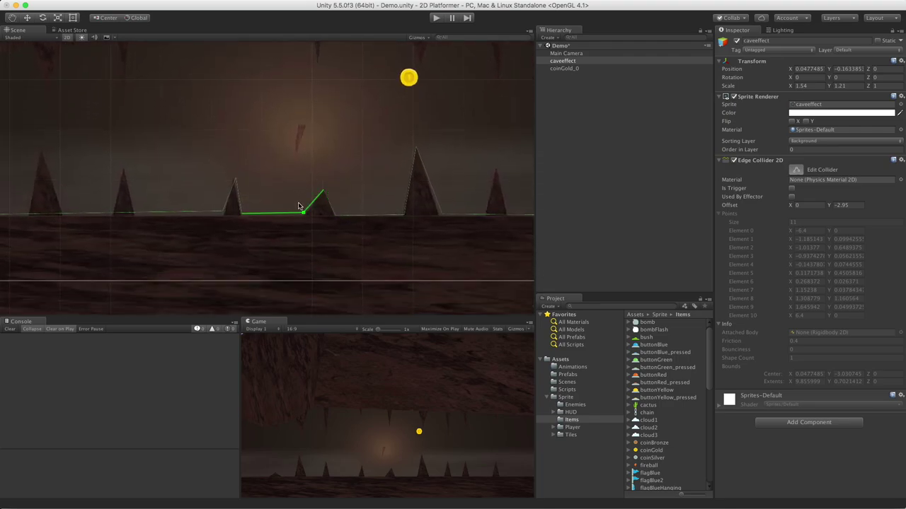
pyautogui.moveTo(302, 214); pyautogui.dragTo(324, 192)
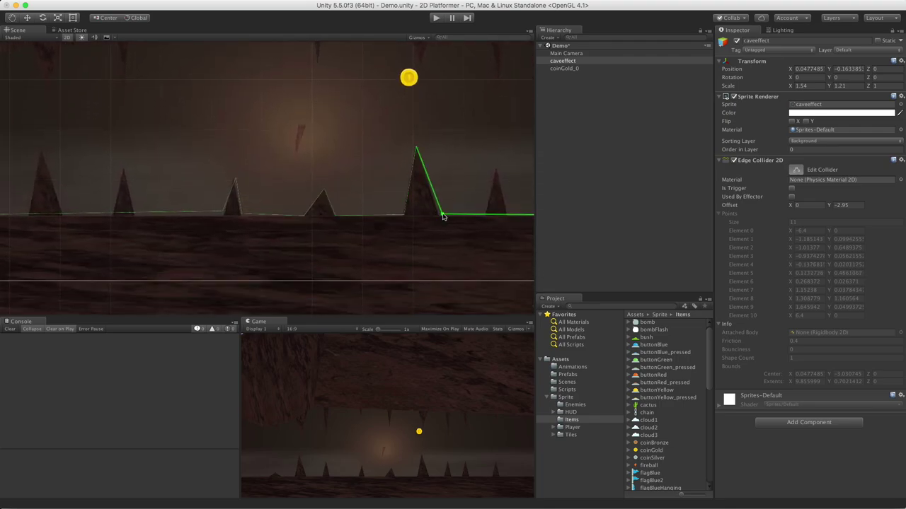
pyautogui.moveTo(441, 215); pyautogui.dragTo(437, 211)
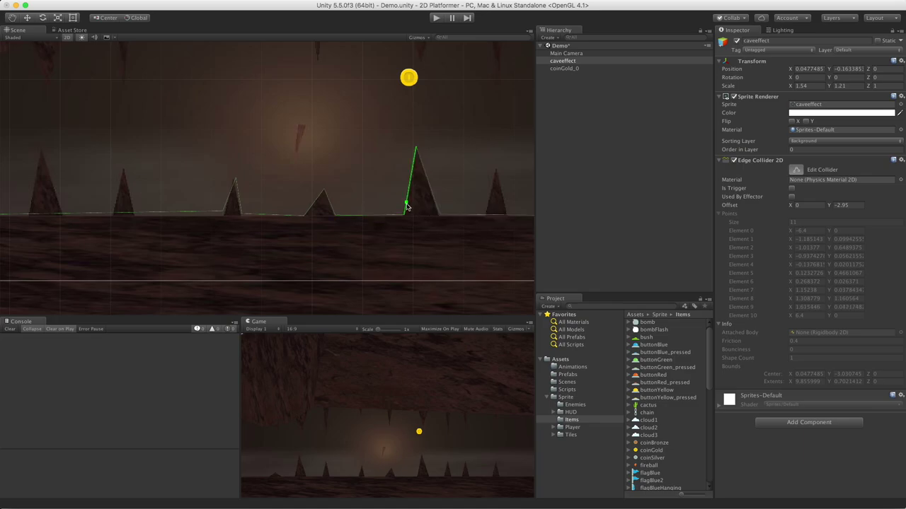
pyautogui.scroll(-6, 407, 148)
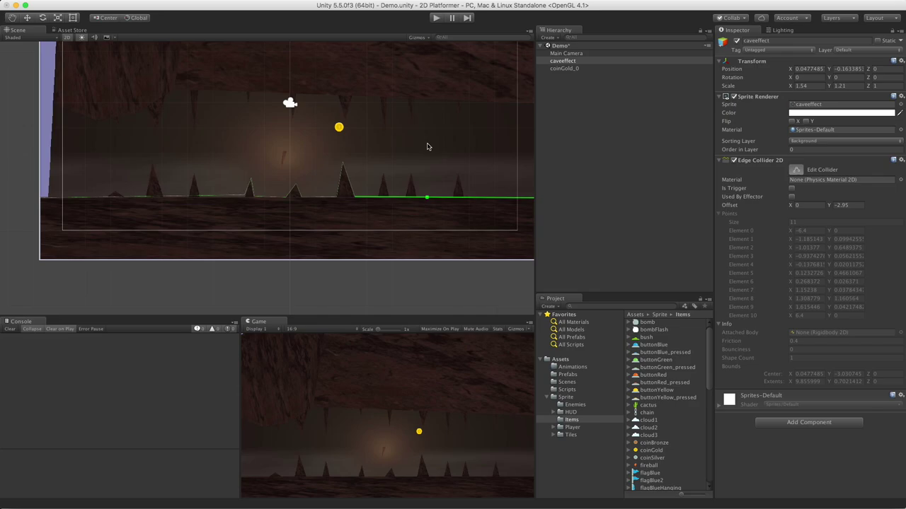
pyautogui.click(572, 69)
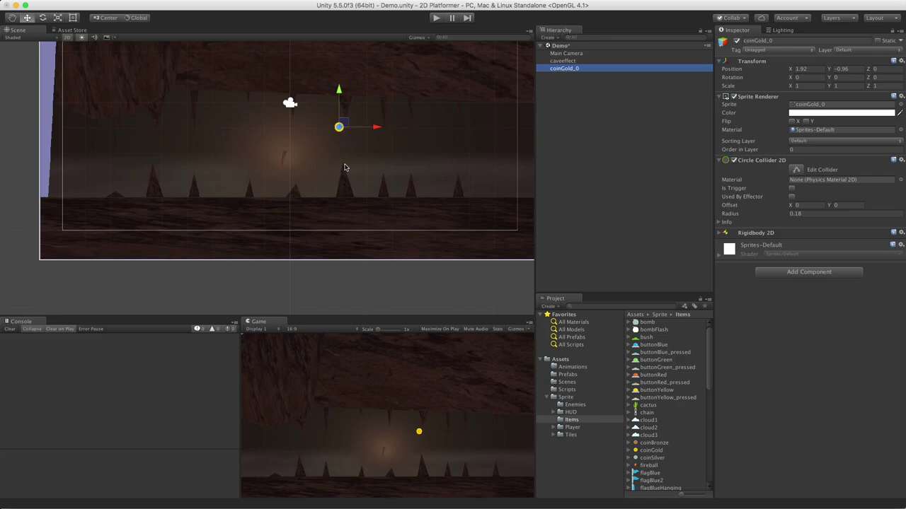
pyautogui.click(564, 61)
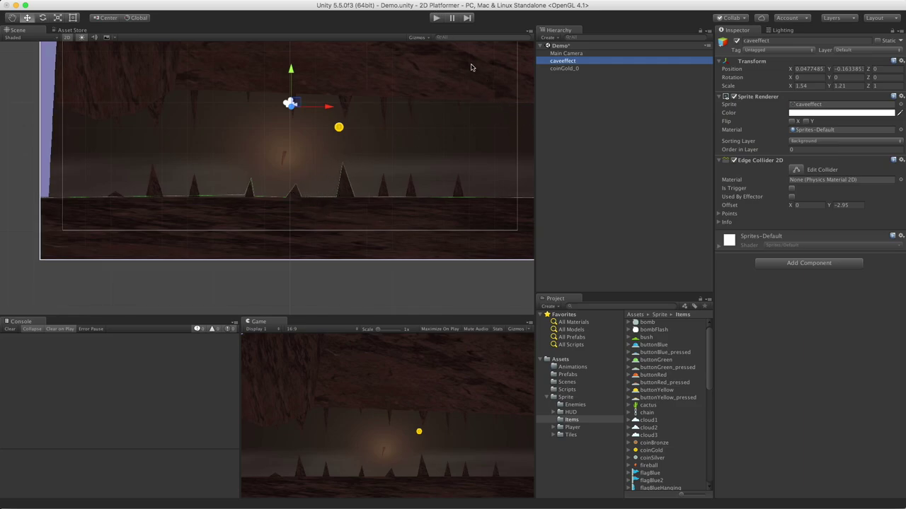
pyautogui.click(436, 18)
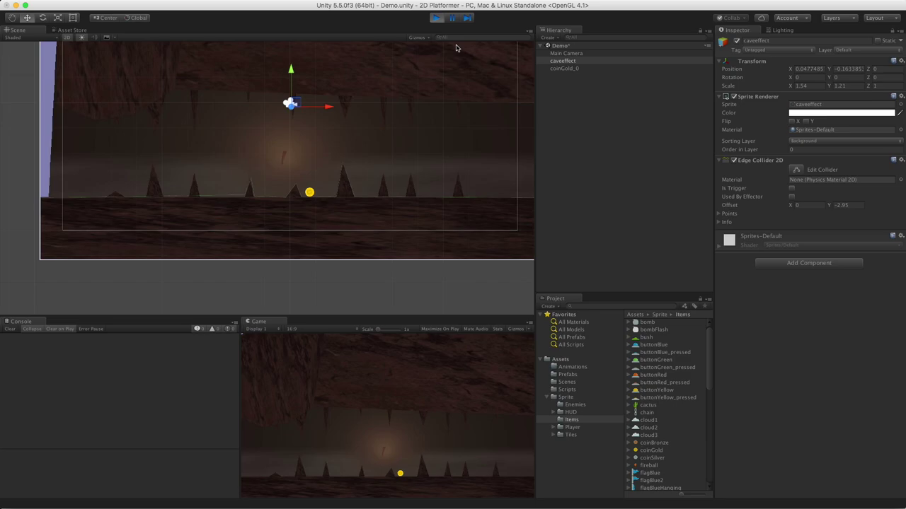
pyautogui.click(307, 196)
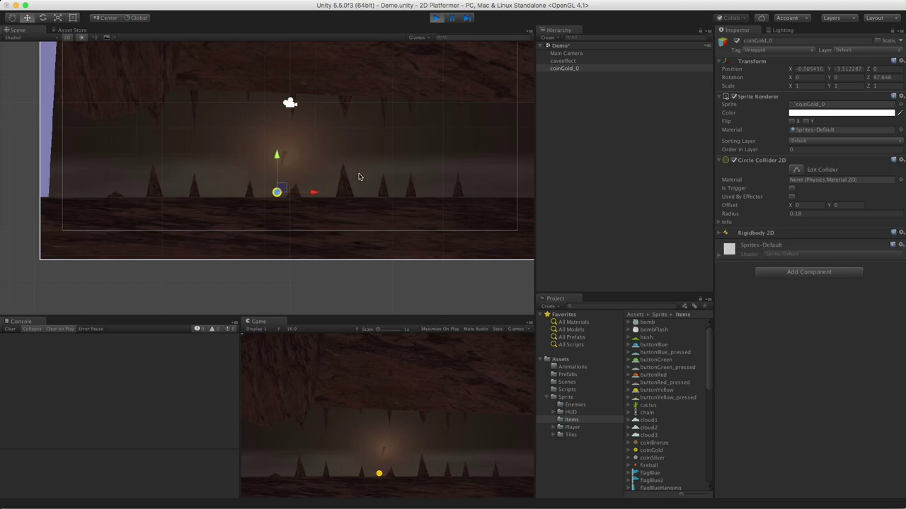
pyautogui.moveTo(274, 188); pyautogui.dragTo(299, 167)
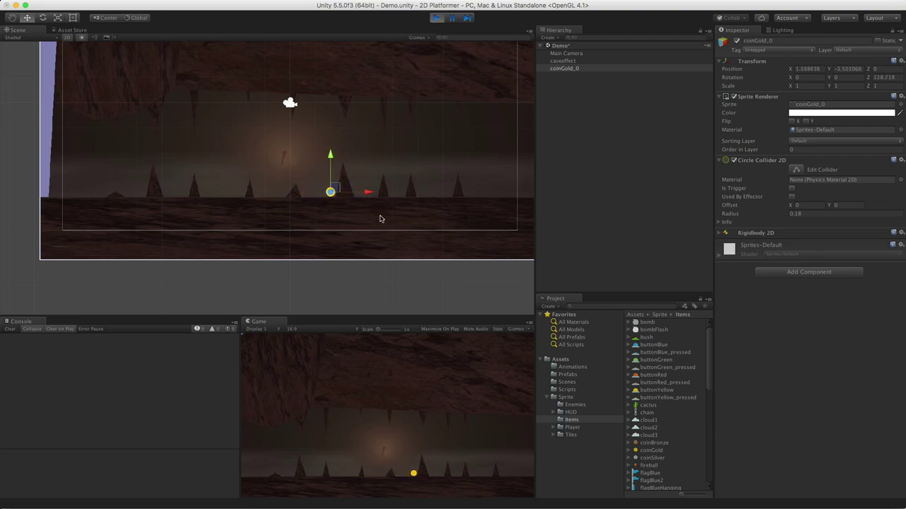
pyautogui.click(434, 18)
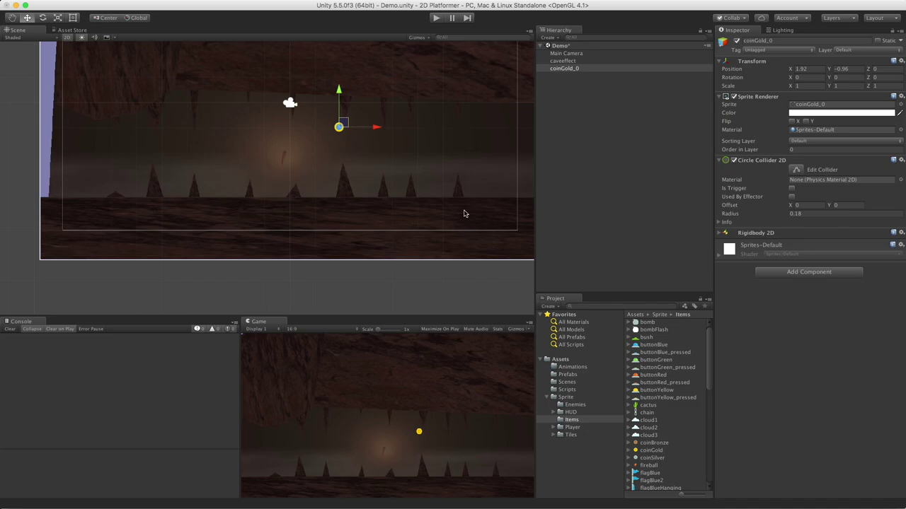
# Reselect caveeffect, delete the spike vertices, and add a new peak at the tall spike's tip.
pyautogui.click(578, 61)
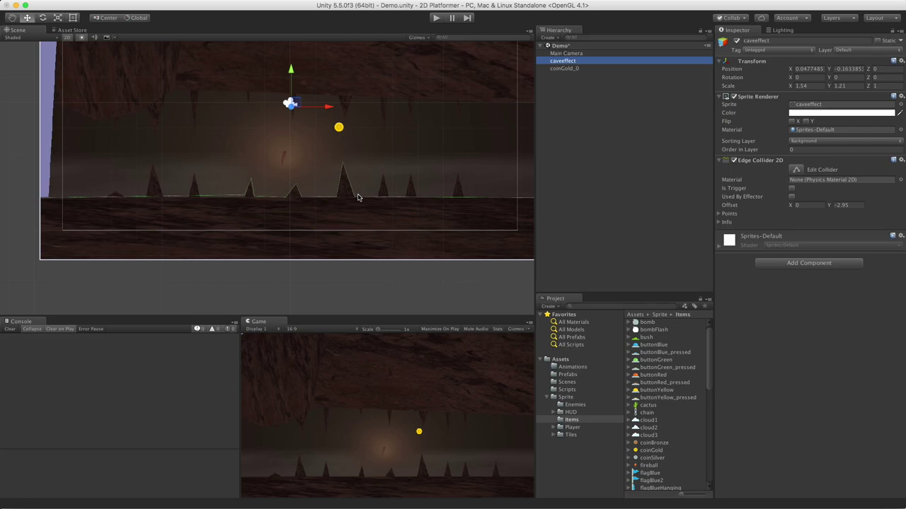
pyautogui.click(796, 170)
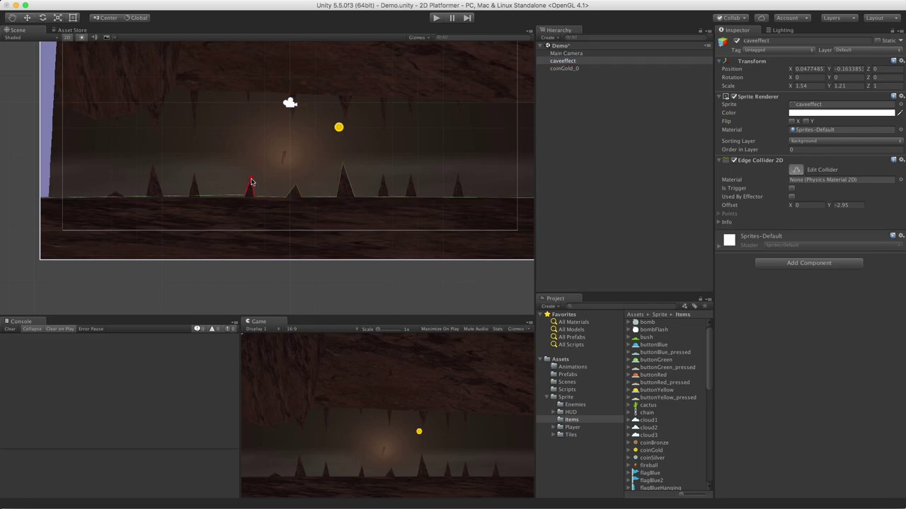
pyautogui.keyDown('super'); pyautogui.click(298, 186); pyautogui.keyUp('super')
pyautogui.keyDown('super'); pyautogui.click(344, 165); pyautogui.keyUp('super')
pyautogui.moveTo(338, 198)
pyautogui.mouseDown()
pyautogui.moveTo(340, 158)
pyautogui.moveTo(332, 192)
pyautogui.moveTo(338, 199)
pyautogui.mouseUp()
pyautogui.click(344, 166)
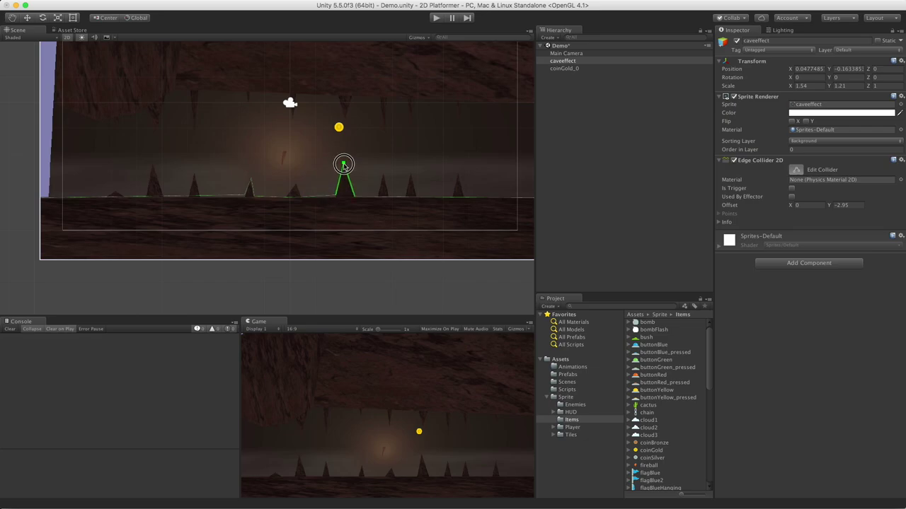